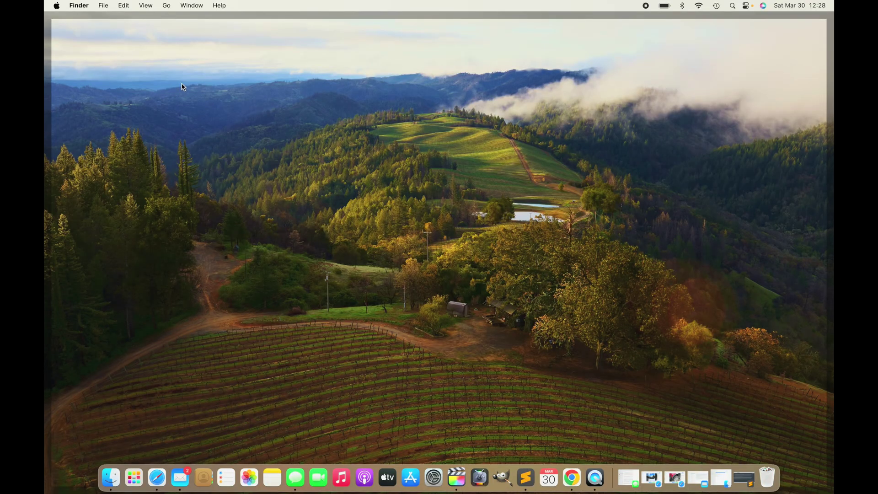
Open System Settings on Printers & Scanners, listing the Brother DCP-T300 and Canon TR7000 series.
click(58, 7)
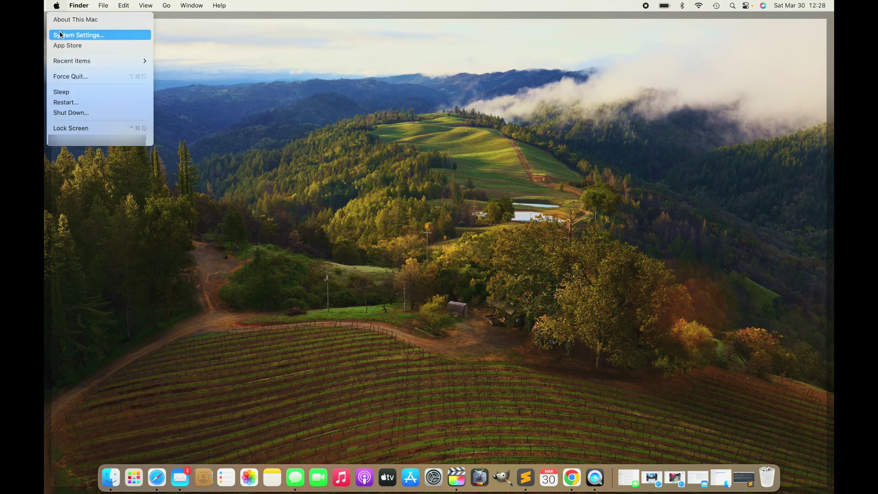
click(106, 37)
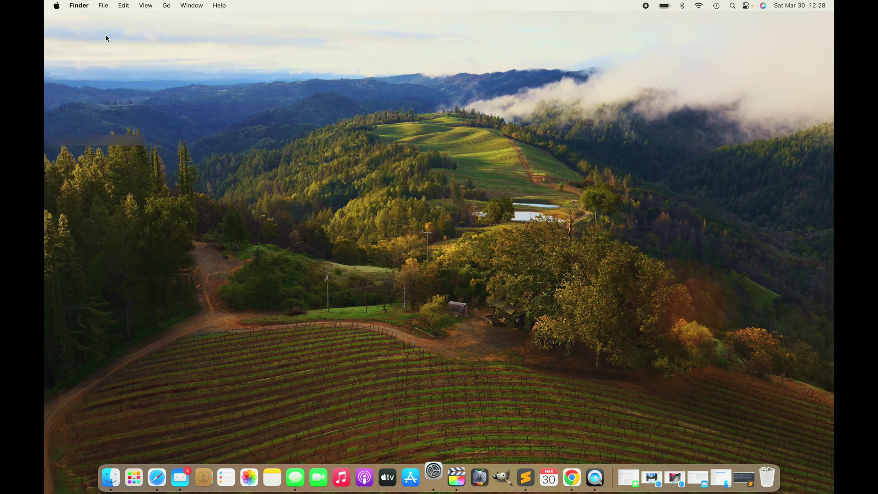
scroll(118, 264, down, 6)
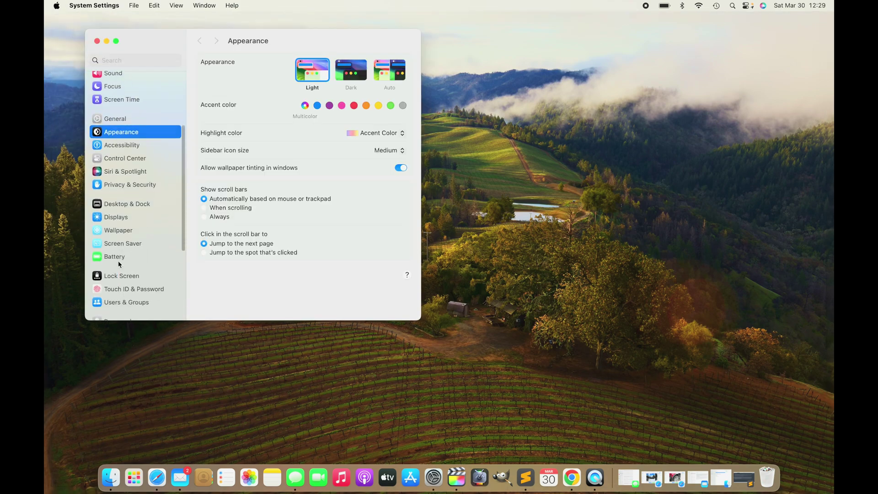
scroll(118, 264, down, 2)
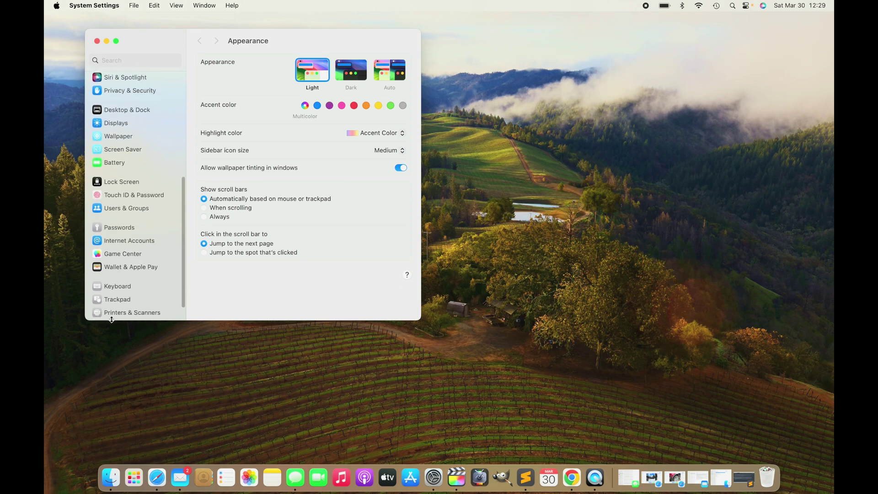
click(124, 308)
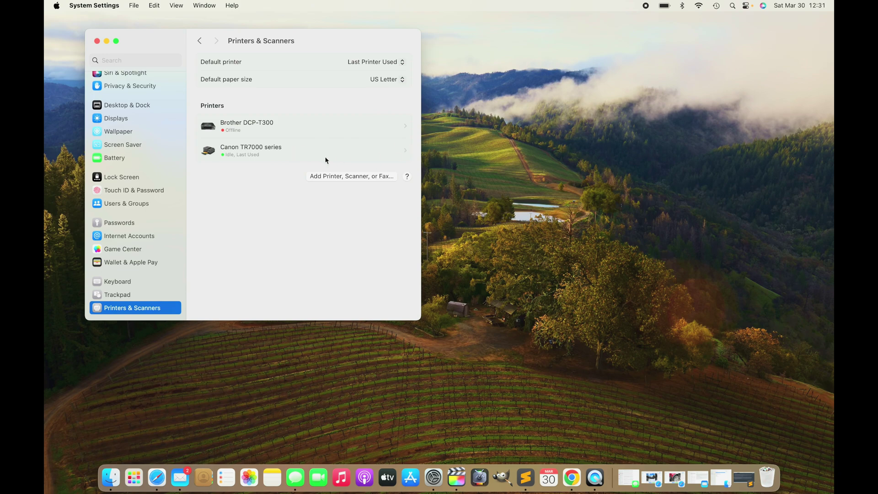
Make the Canon TR7000 series the default printer and open its scanner in Image Capture.
click(402, 150)
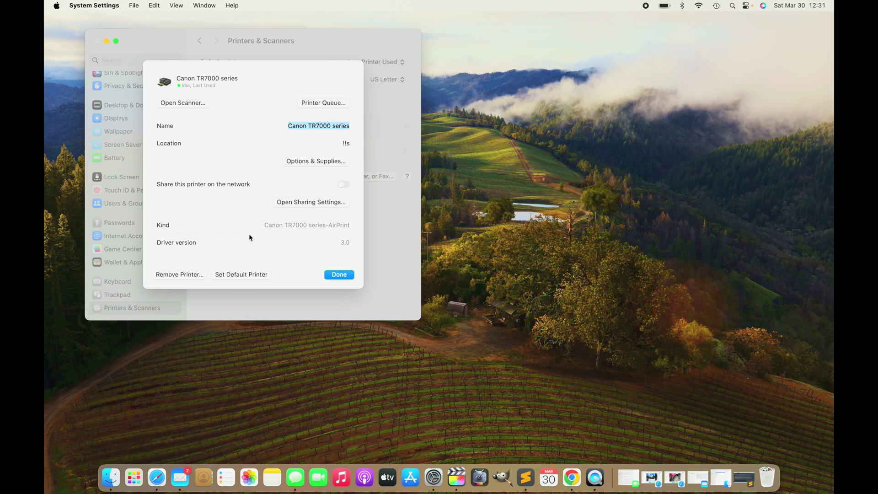
click(240, 276)
click(188, 105)
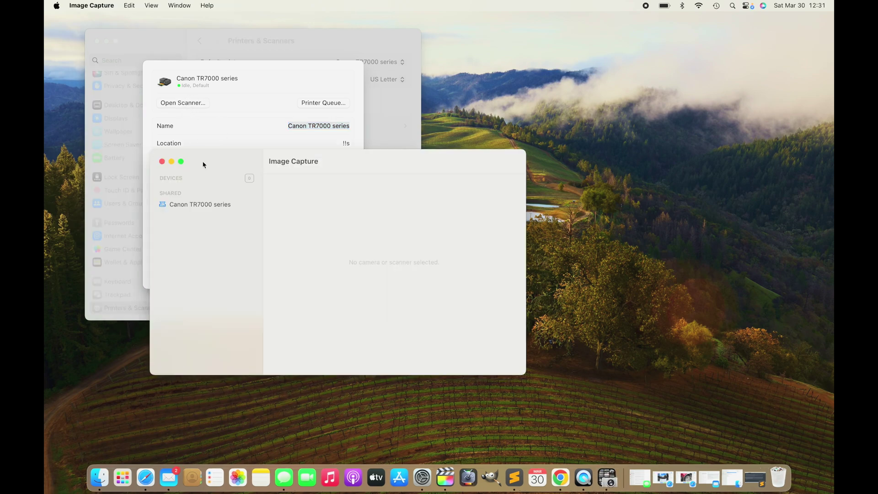
Select the Canon TR7000 series scanner and show its detailed scan settings.
drag(217, 157, 170, 119)
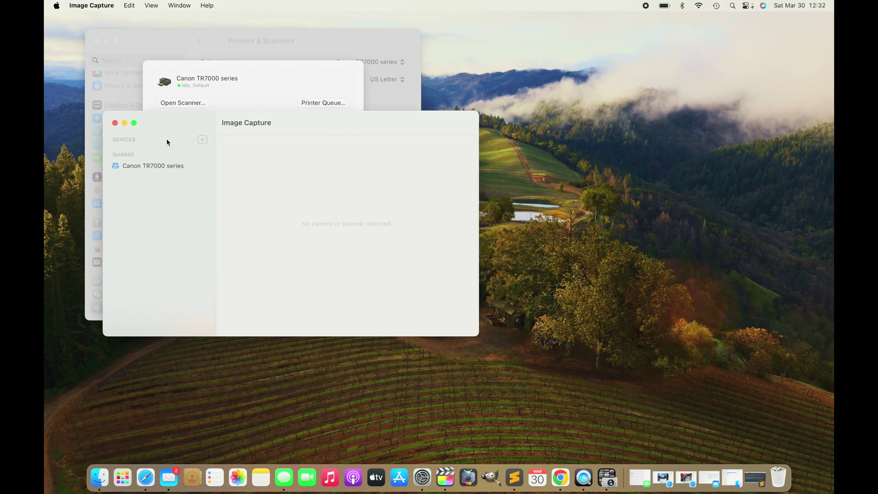
click(160, 166)
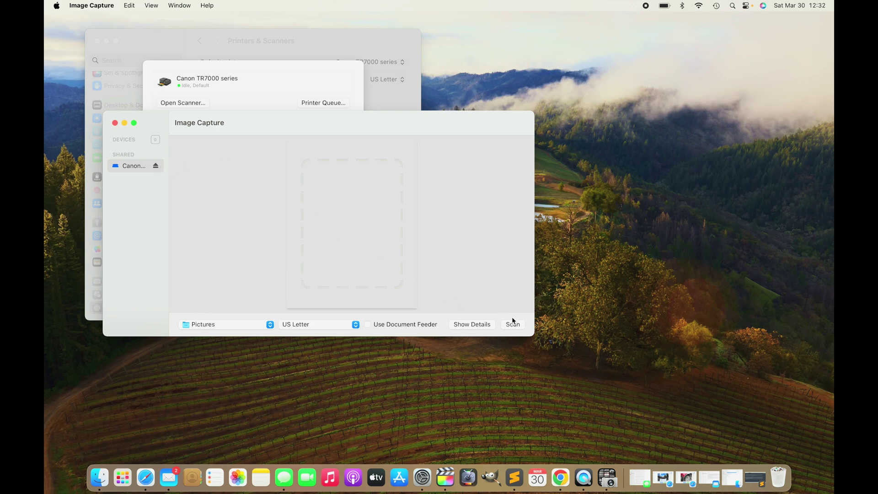
click(482, 328)
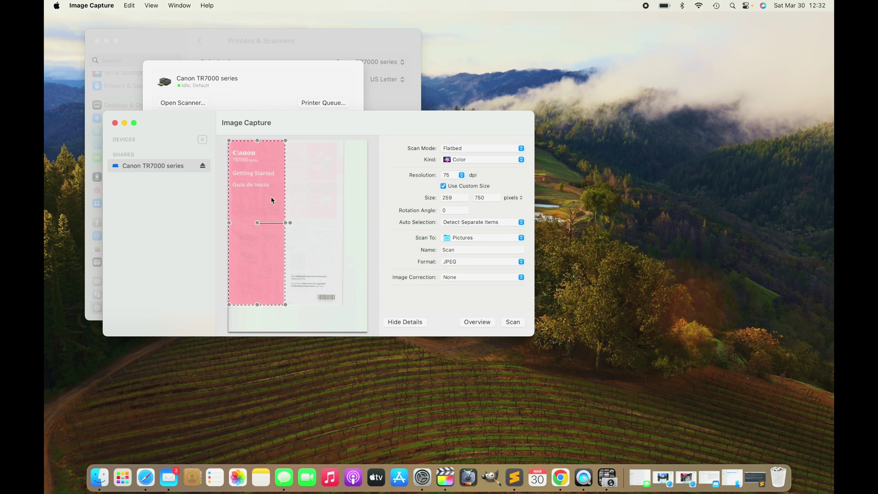
Stretch the scan area over the whole page and set the resolution to 300 dpi.
click(285, 305)
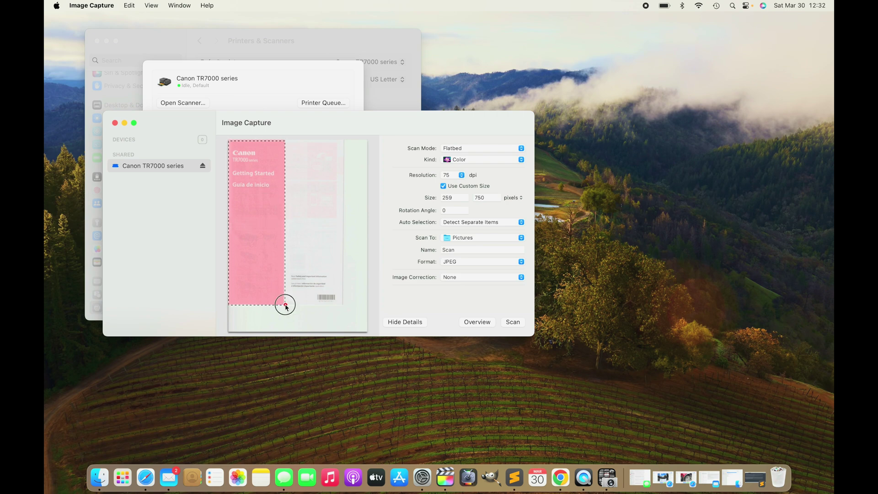
drag(285, 307, 342, 305)
click(461, 175)
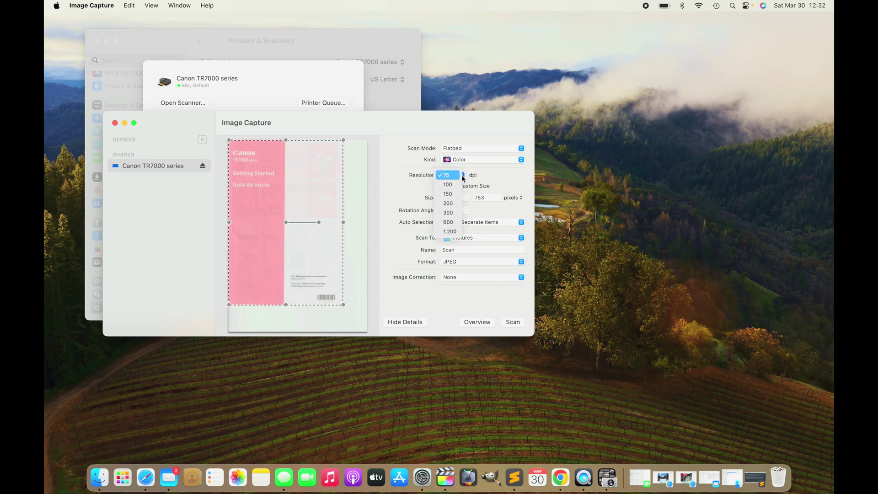
click(448, 212)
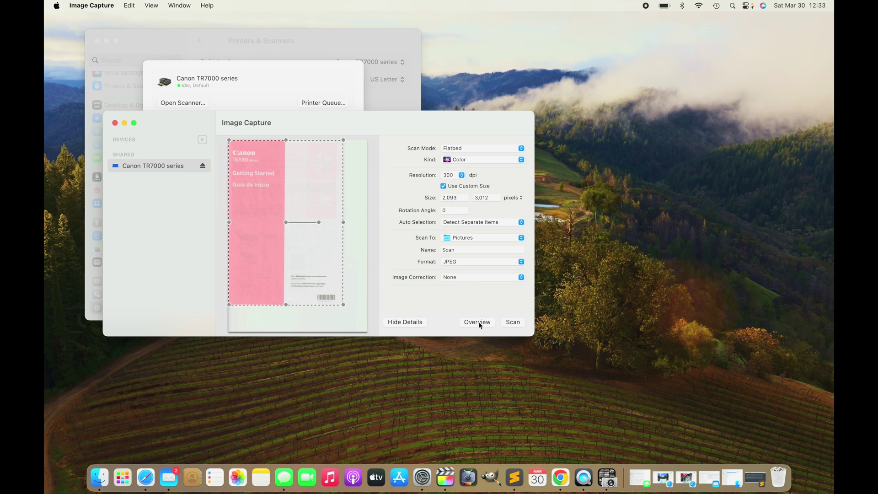
Scan the booklet and open the resulting Scan.jpeg in Preview.
click(510, 323)
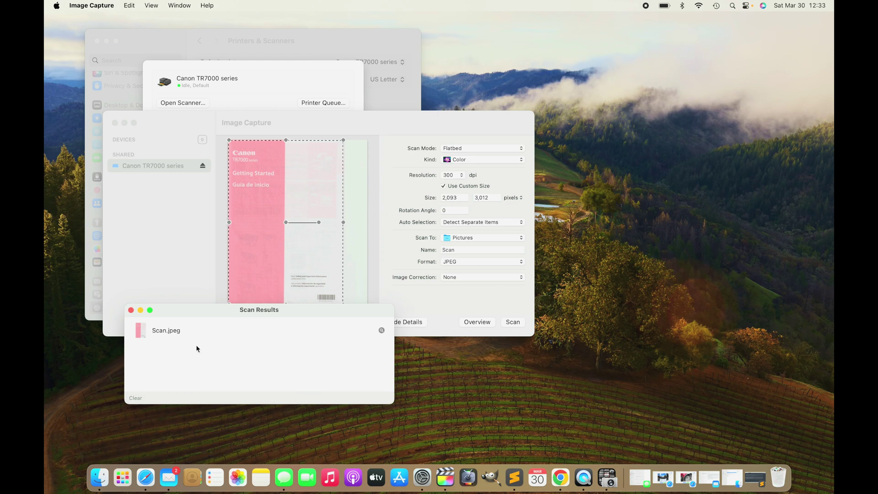
click(140, 333)
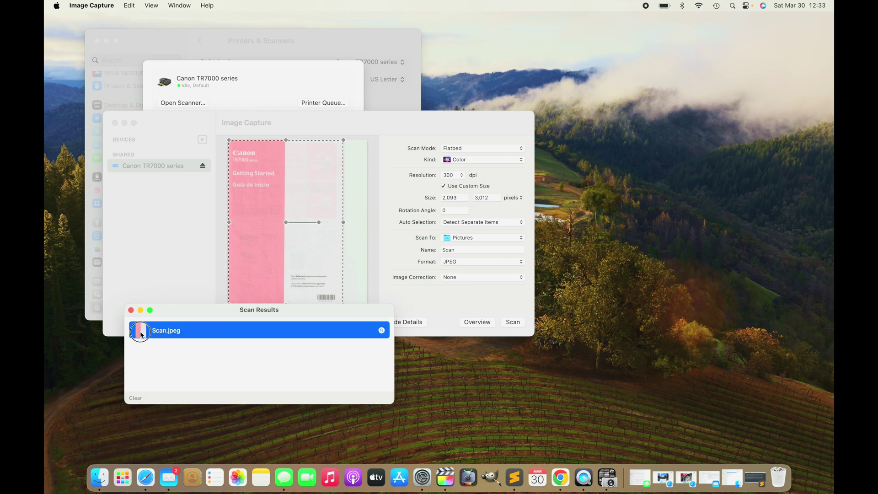
double_click(140, 331)
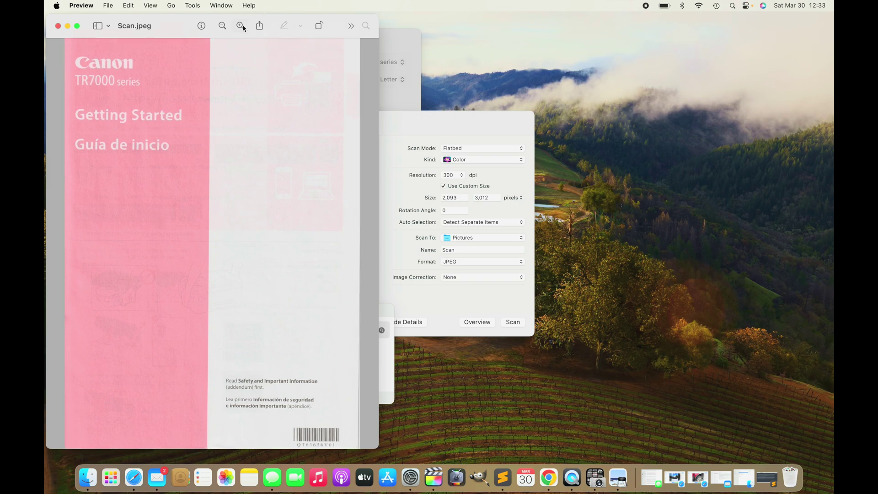
Zoom well into Scan.jpeg and scroll around to inspect the printed text.
click(241, 25)
scroll(253, 273, down, 10)
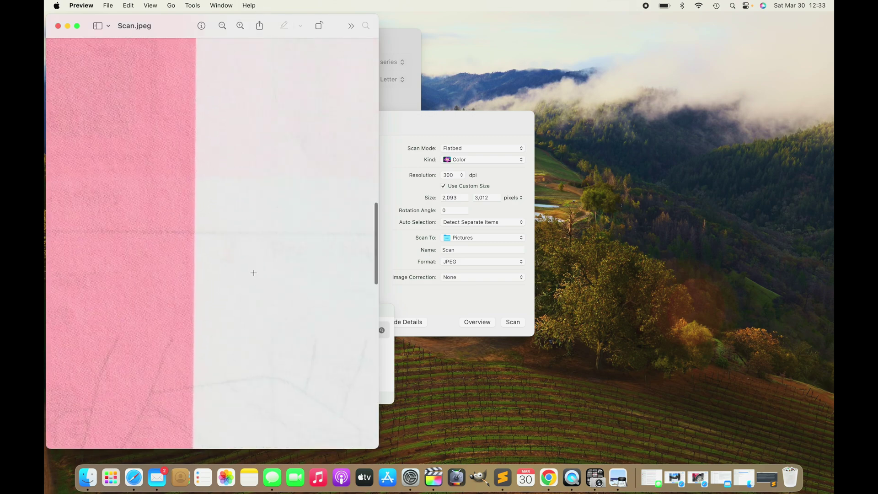
scroll(253, 273, down, 5)
scroll(253, 272, right, 5)
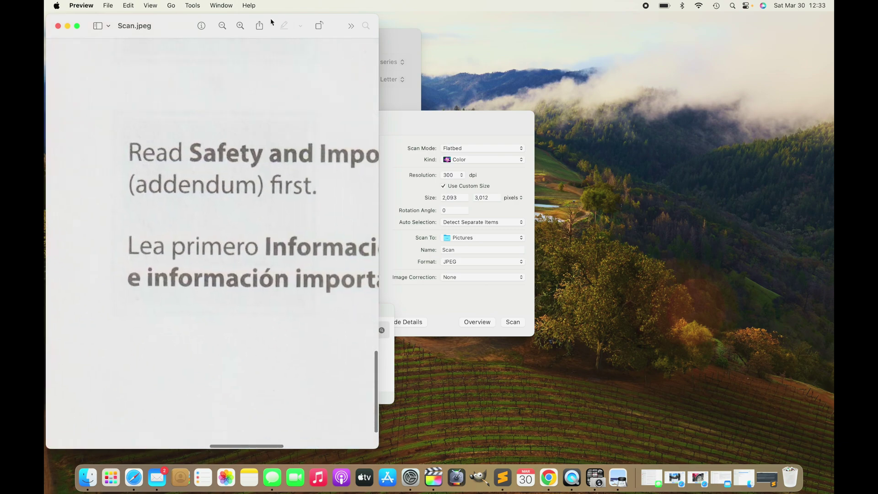
click(240, 26)
click(241, 26)
drag(198, 147, 169, 297)
scroll(226, 138, up, 5)
scroll(226, 138, right, 1)
scroll(226, 137, up, 5)
scroll(226, 138, right, 1)
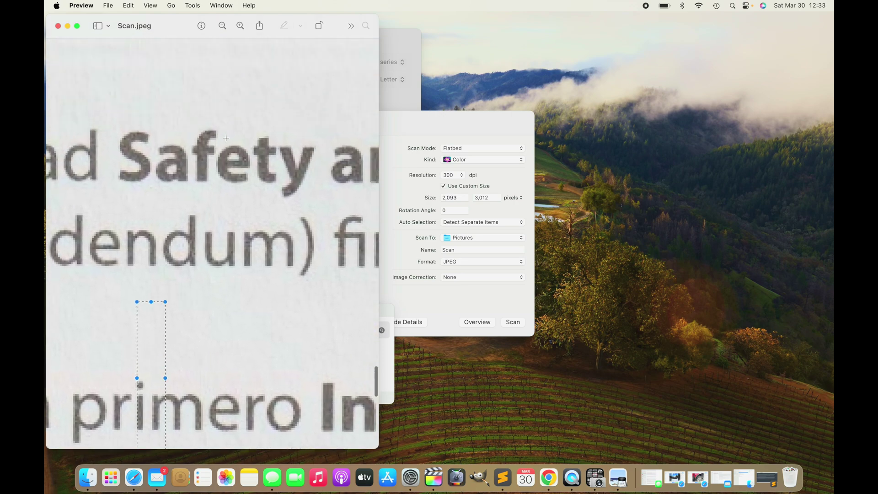
click(240, 26)
click(240, 26)
scroll(193, 117, up, 4)
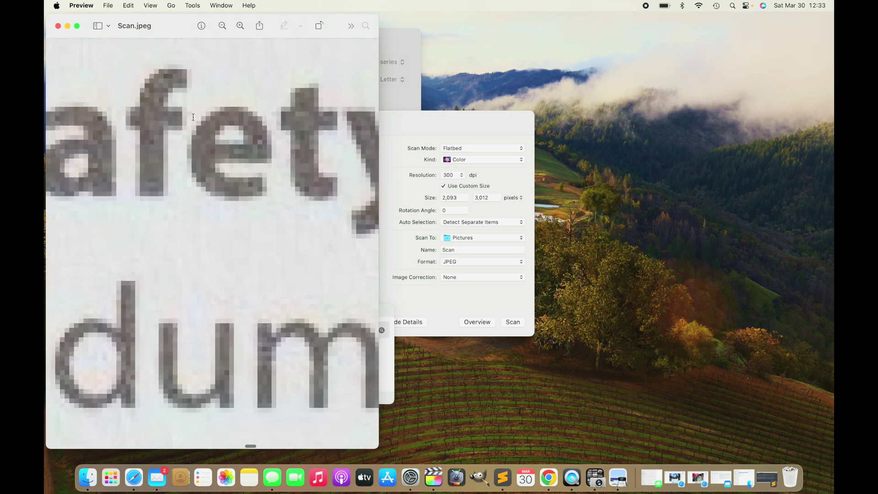
scroll(193, 117, left, 2)
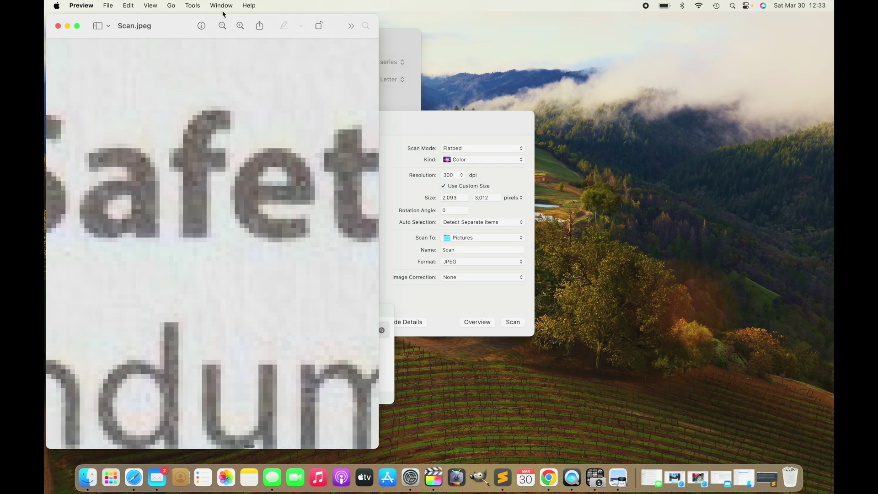
Zoom back out of the scan to view the whole page again.
click(223, 26)
click(223, 26)
click(222, 26)
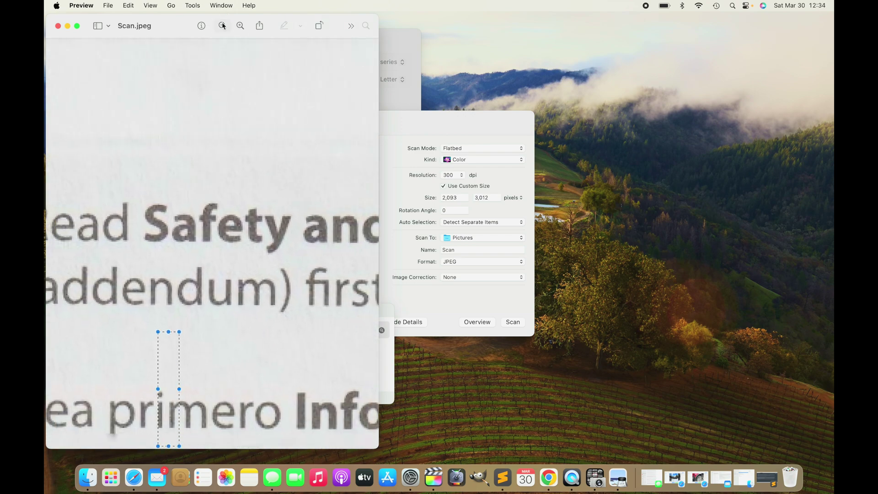
click(222, 26)
scroll(247, 129, right, 5)
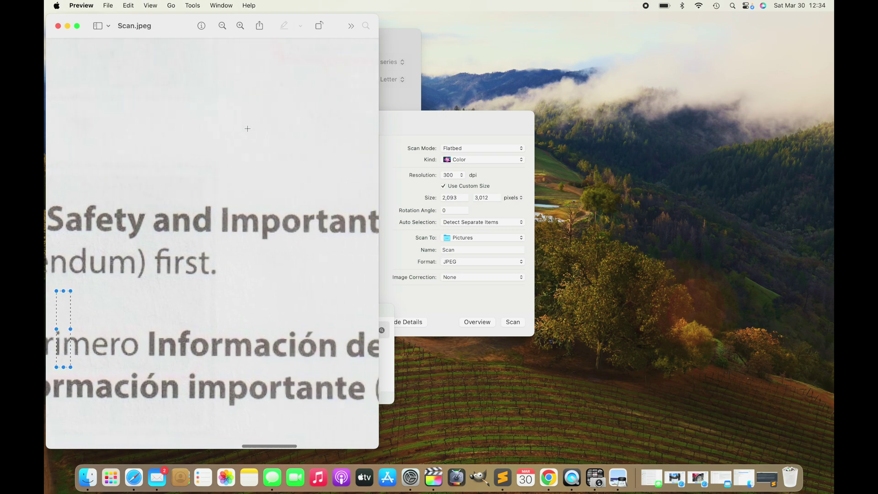
scroll(247, 130, down, 2)
click(222, 25)
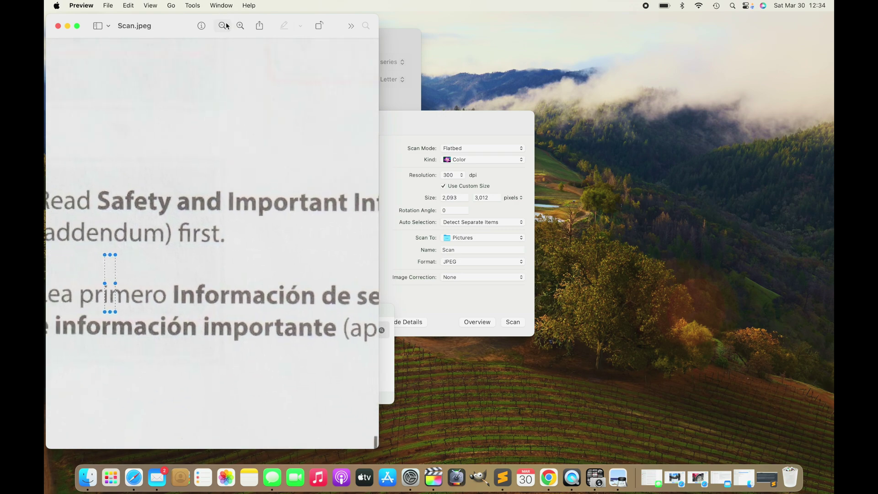
click(222, 26)
click(222, 25)
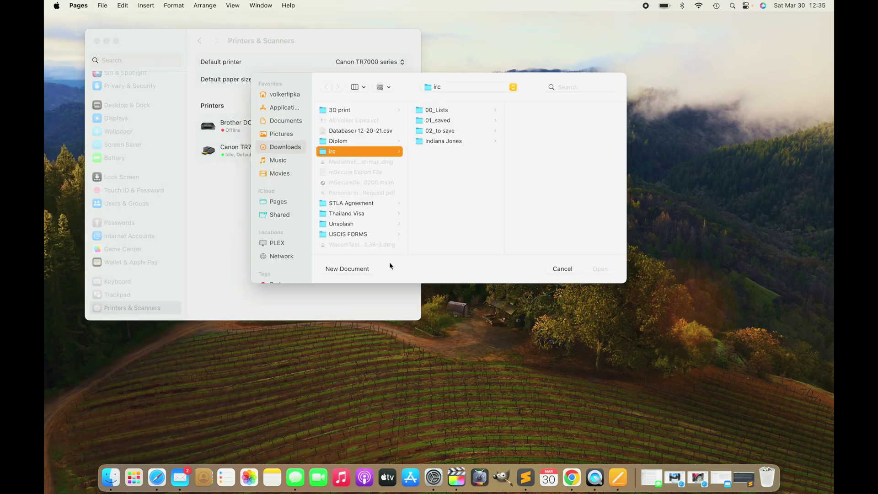
Create a new blank Pages document and move its window to the left.
click(343, 270)
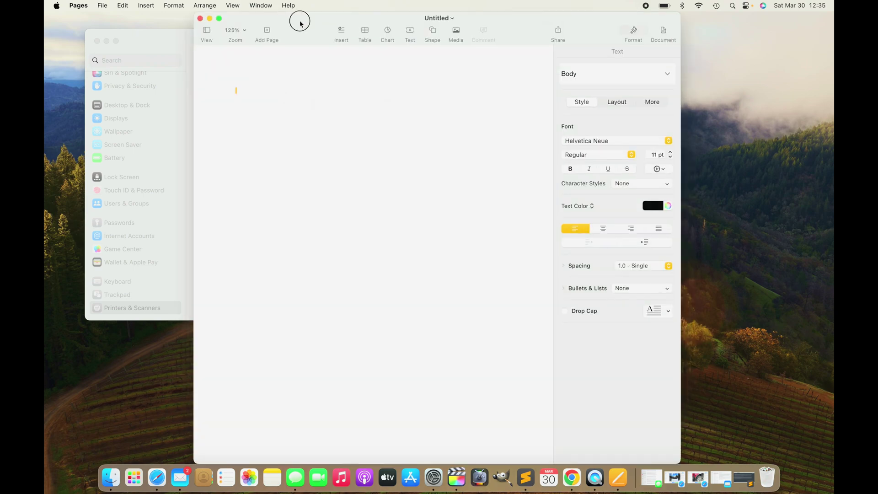
drag(297, 20, 174, 21)
drag(84, 28, 140, 25)
Type 'This is a test.', set it to 18 pt, and bring up the Print dialog.
text(This is a test.)
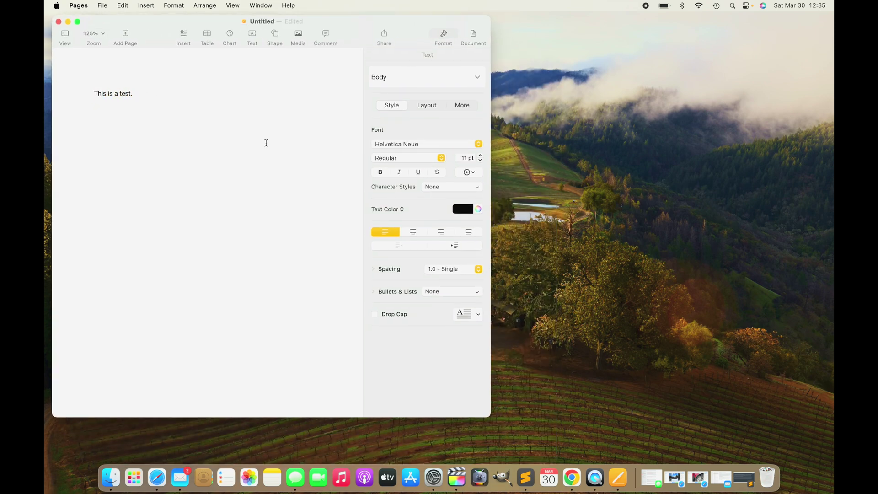
key(super+a)
drag(479, 156, 479, 156)
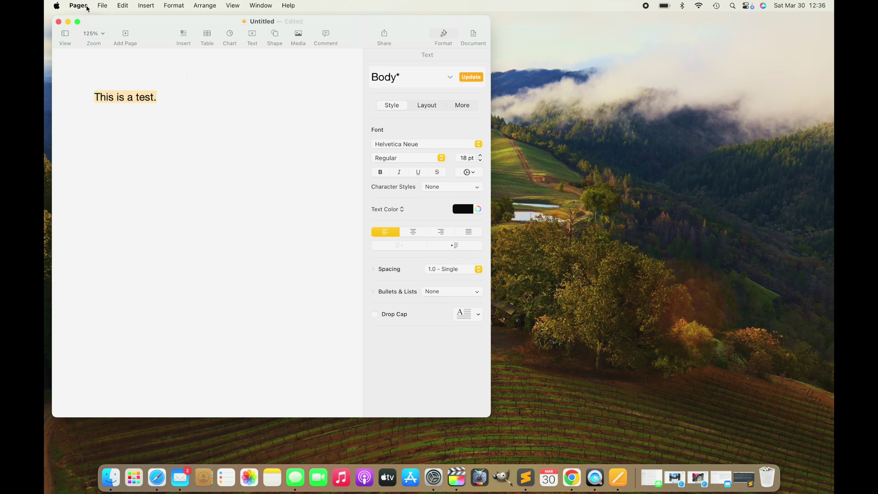
click(102, 6)
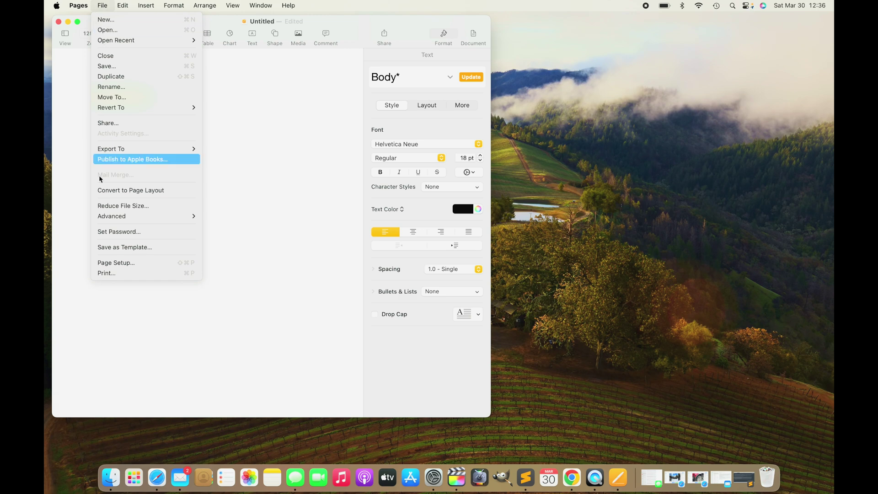
click(104, 274)
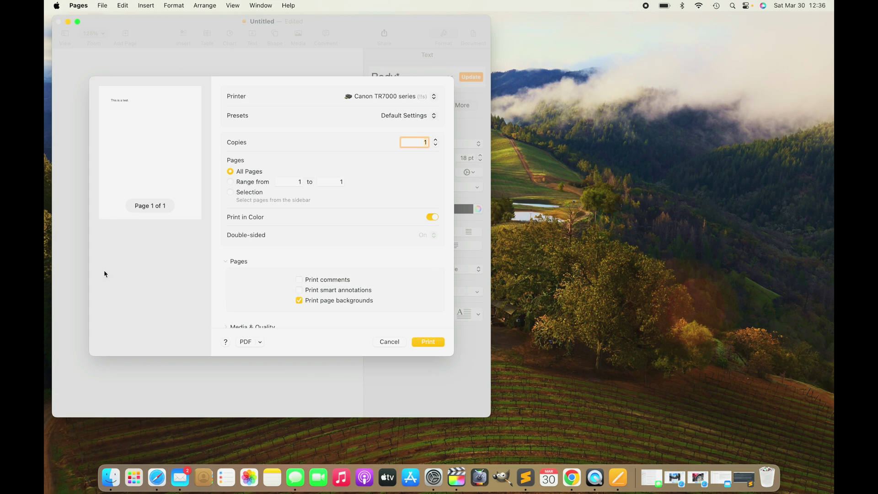
Print the test page on the Canon TR7000 series.
click(418, 343)
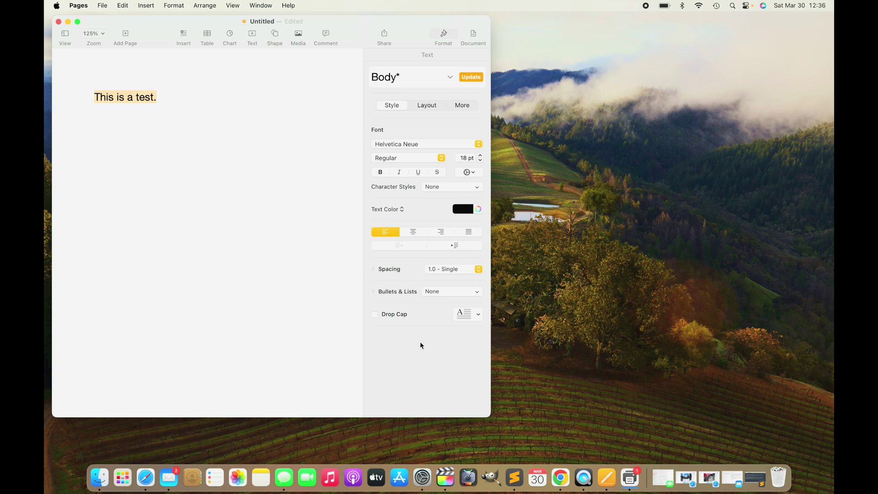